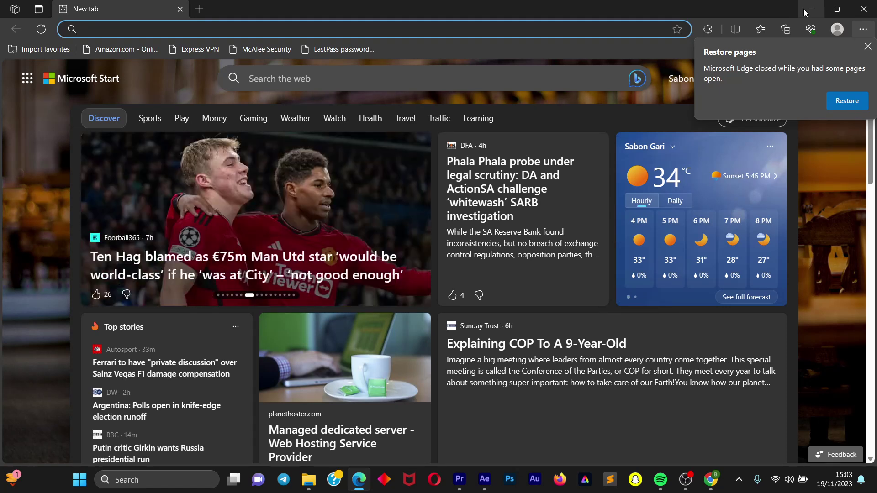
- Minimize the Edge window to the desktop and bring it back
scroll(850, 238, "down", 5)
scroll(849, 238, "up", 6)
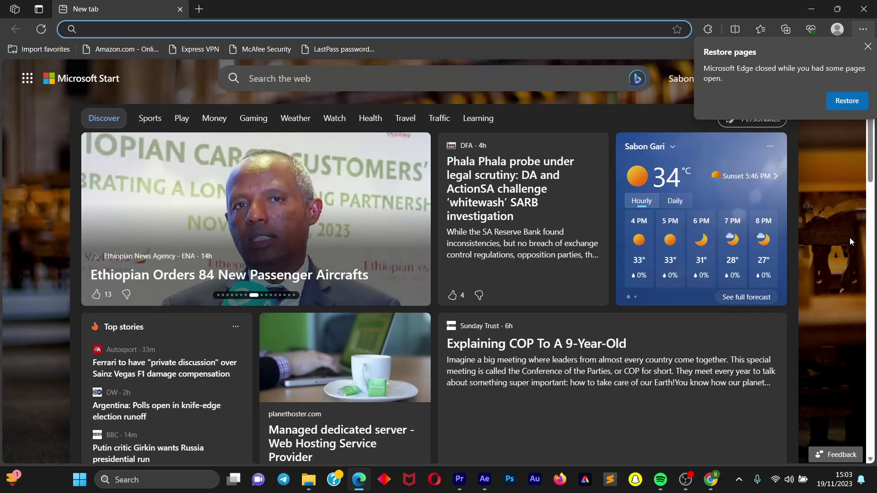
scroll(849, 238, "down", 3)
scroll(850, 237, "up", 4)
left_click(864, 51)
left_click(811, 8)
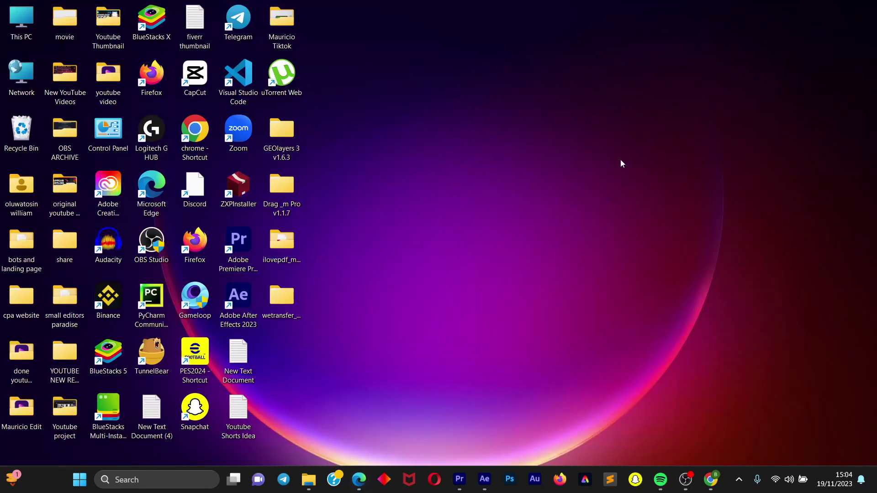
left_click(359, 480)
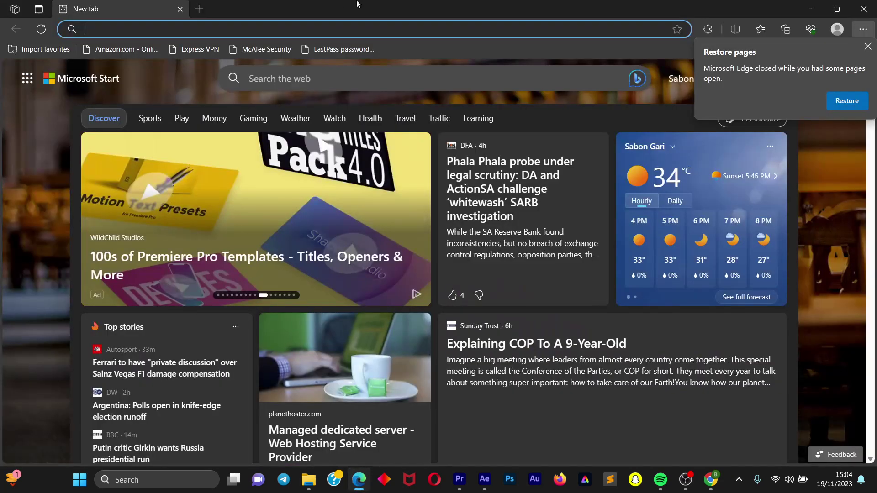
left_click(867, 46)
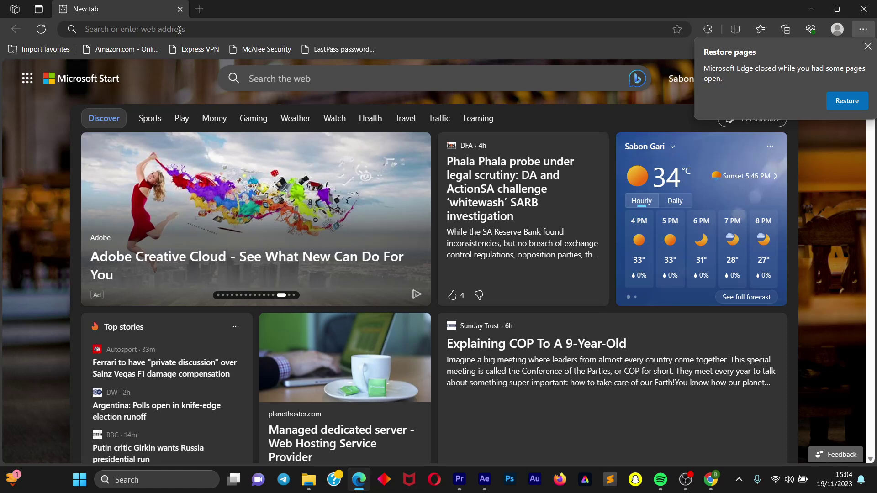
- Search Bing for 'bing image creator' from the address bar
left_click(179, 30)
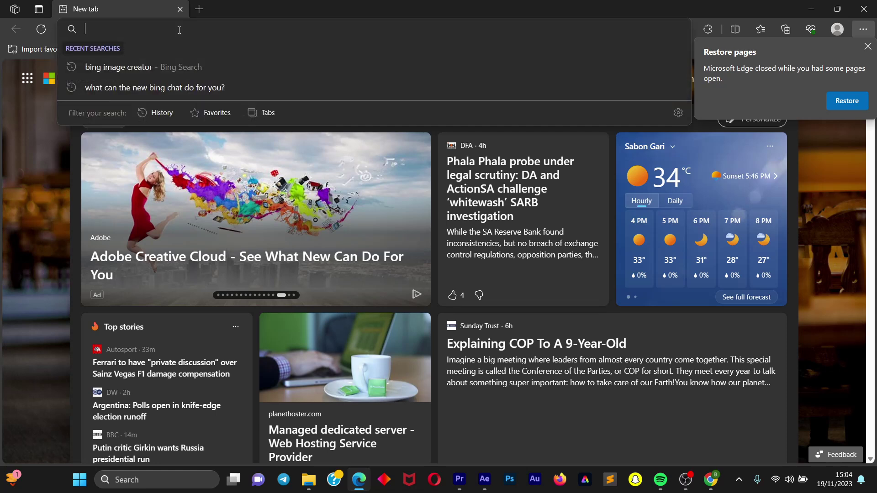
type("bind")
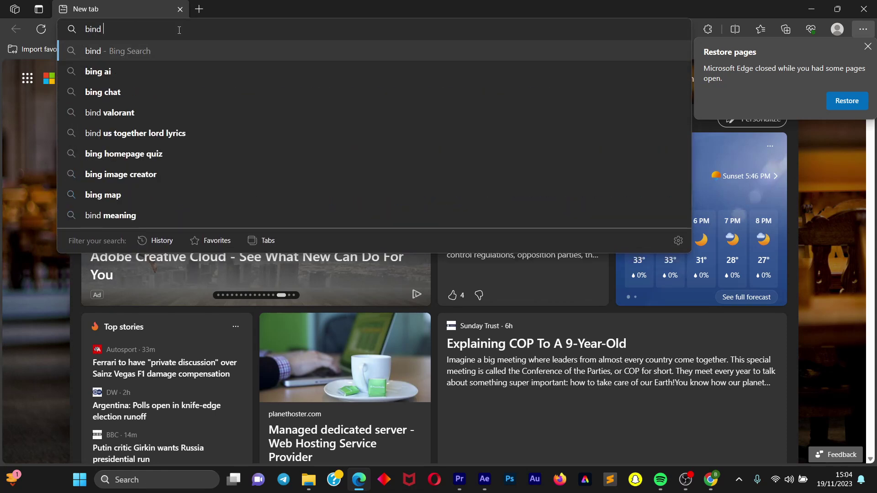
key("BackSpace")
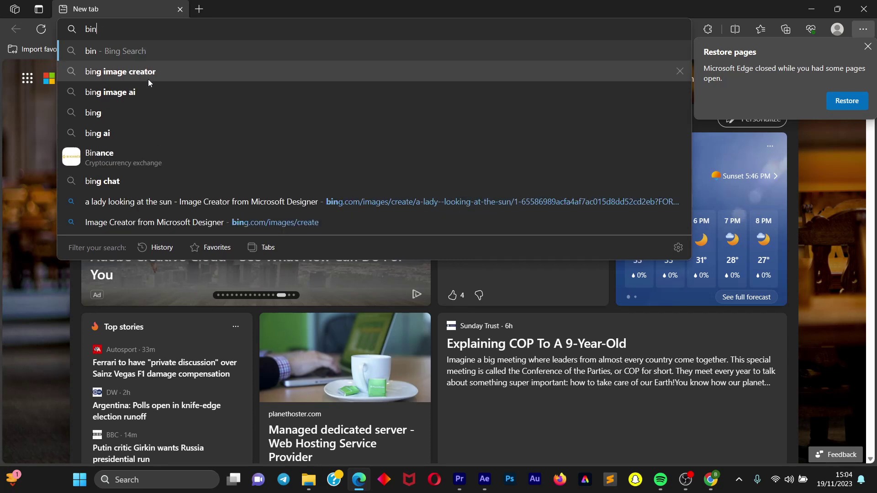
type("g image creator")
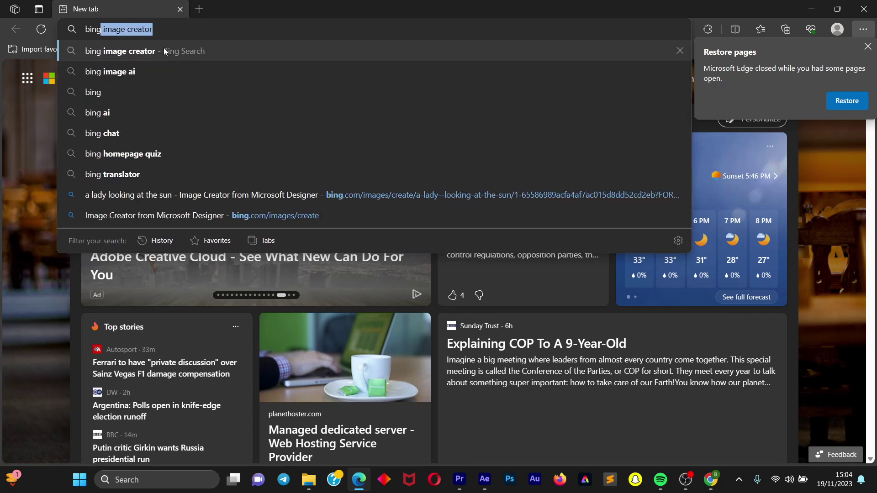
left_click(164, 48)
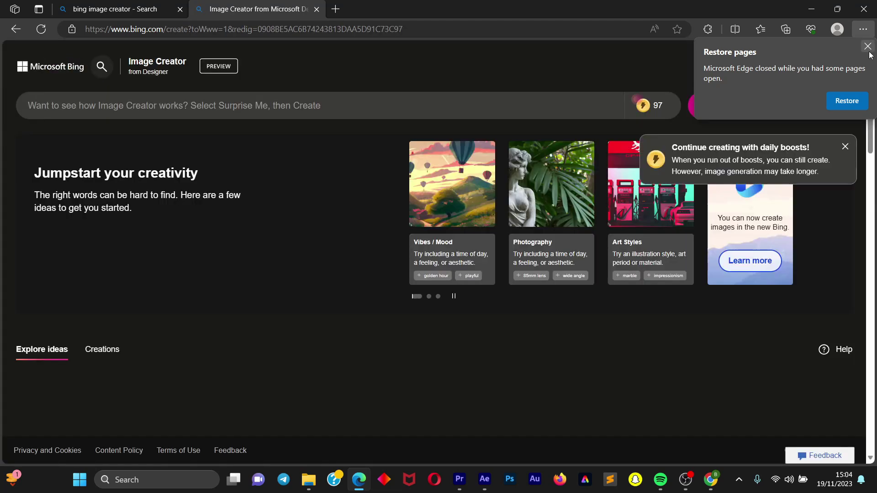
- Dismiss the Restore pages prompt, check the account flyout, and close the 97 boosts notice
left_click(867, 47)
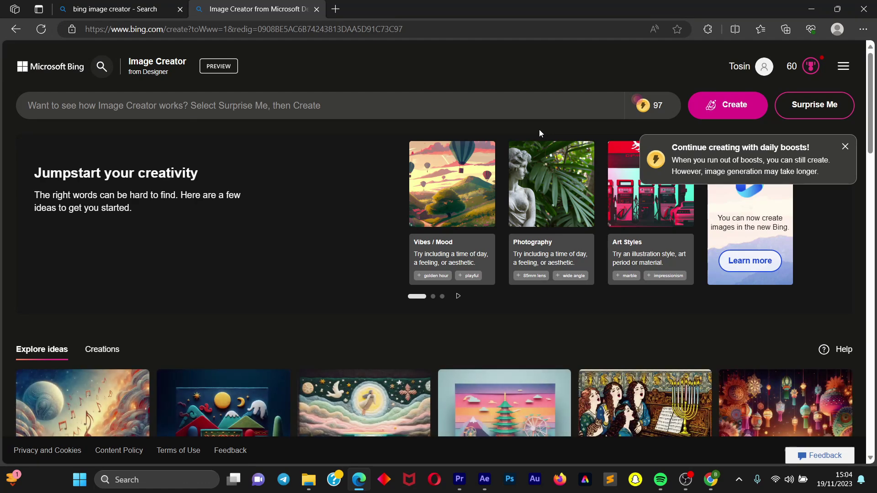
scroll(539, 129, "down", 1)
scroll(539, 130, "up", 1)
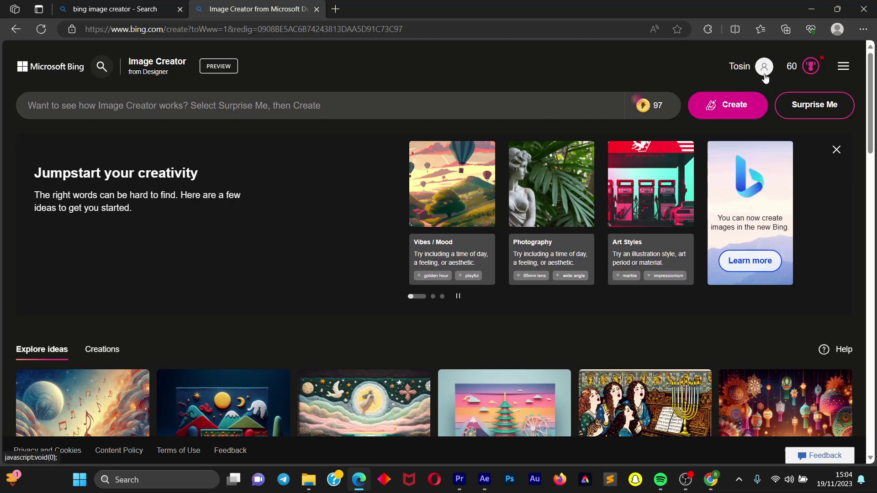
left_click(765, 75)
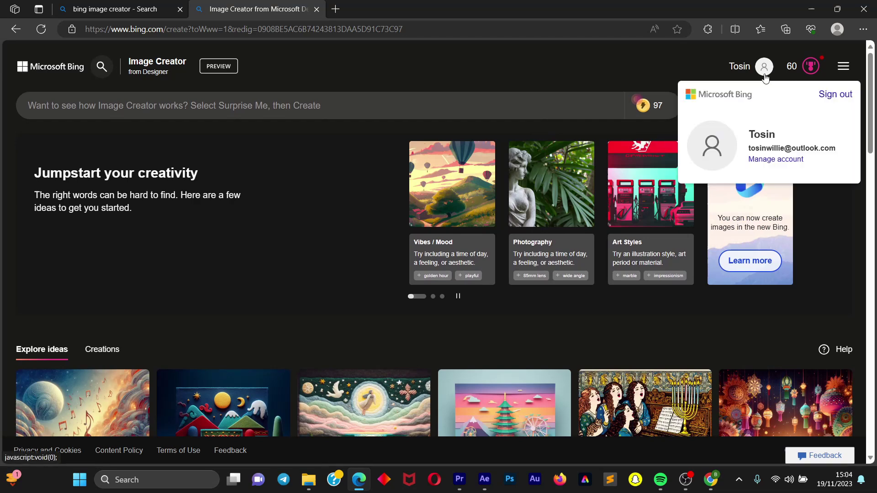
left_click(660, 48)
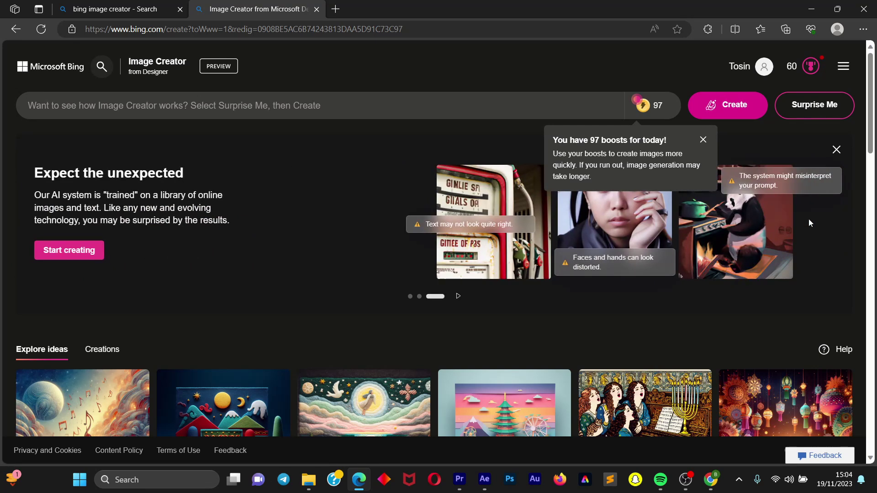
left_click(704, 140)
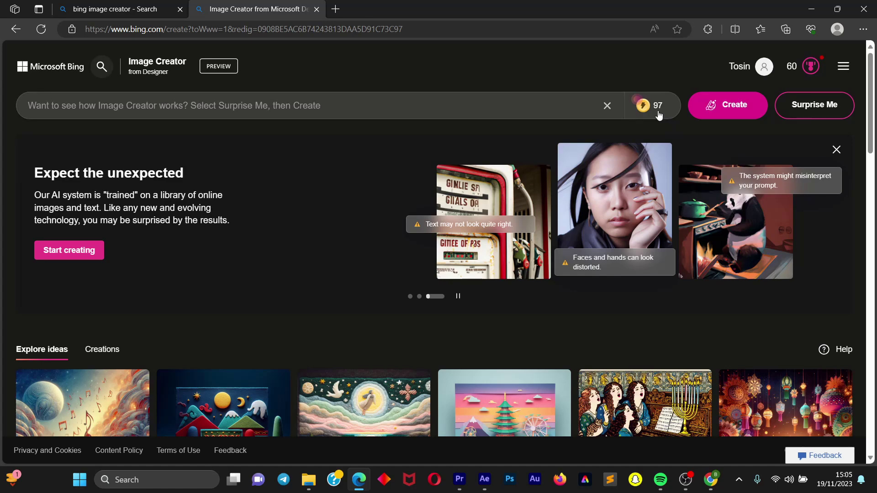
scroll(283, 245, "down", 5)
scroll(283, 247, "down", 1)
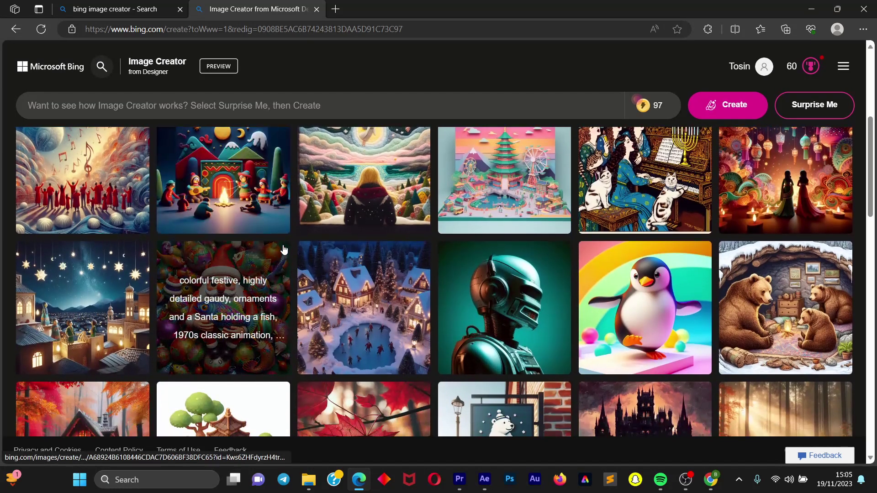
scroll(283, 249, "down", 4)
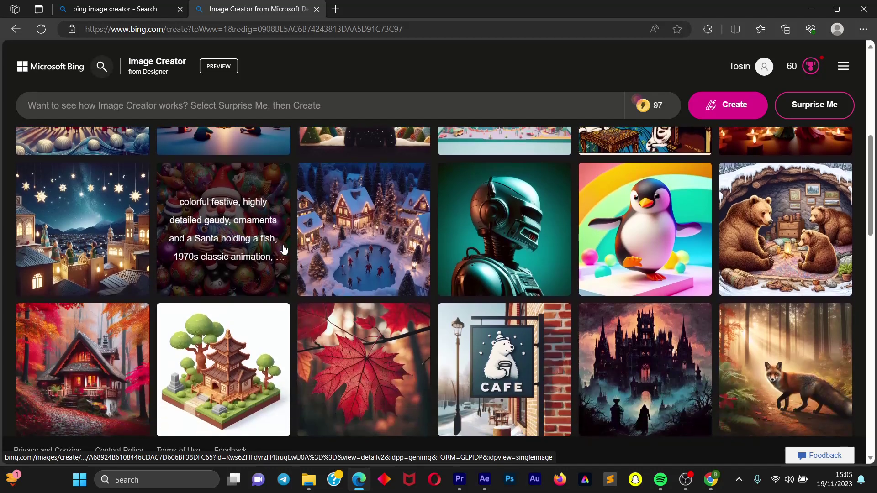
scroll(283, 249, "down", 1)
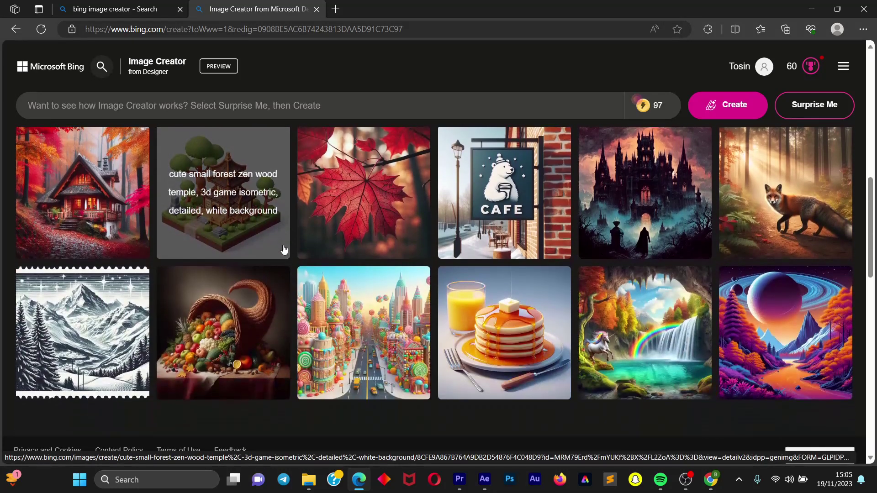
scroll(284, 249, "down", 2)
scroll(284, 249, "up", 3)
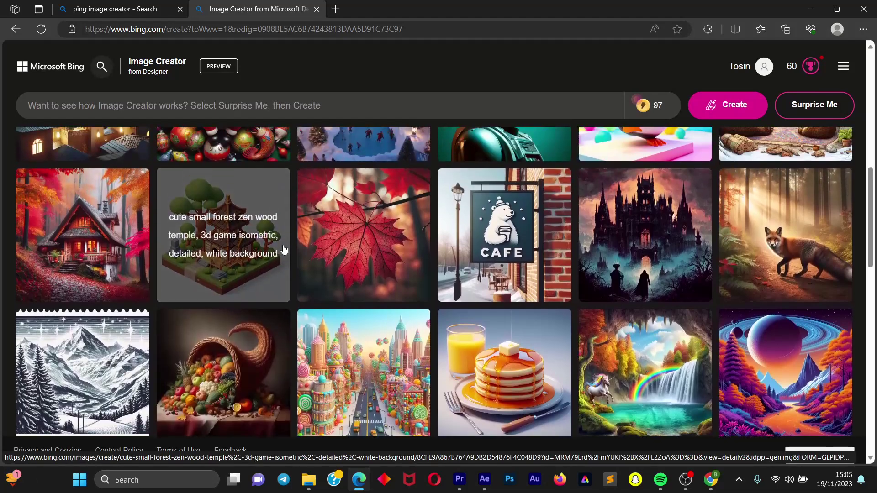
scroll(283, 249, "up", 2)
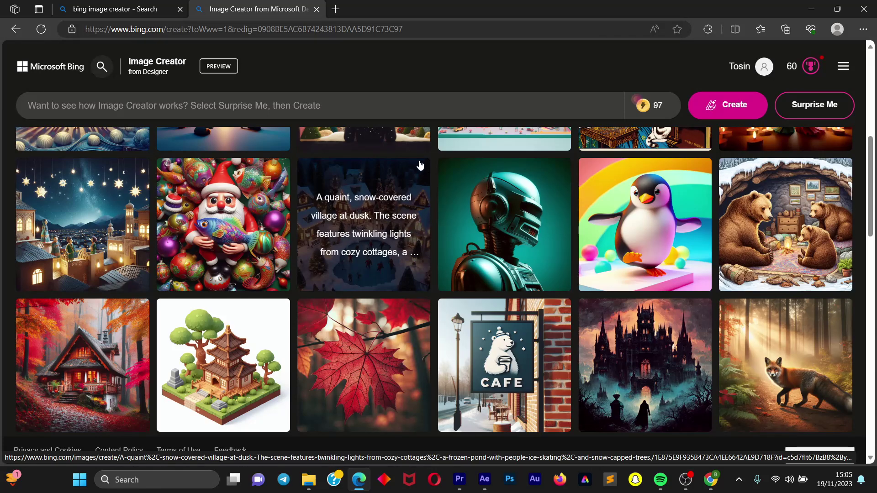
scroll(419, 164, "up", 10)
scroll(420, 164, "down", 1)
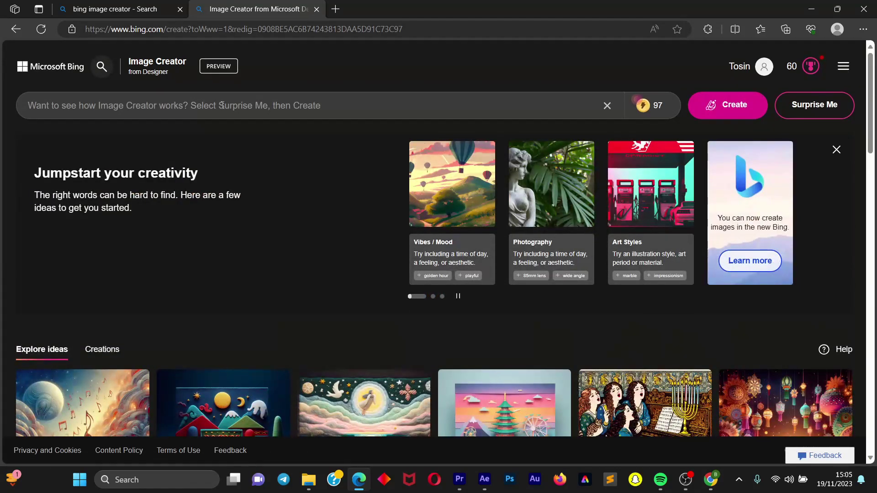
- Enter the prompt 'a man climbing a mountain looking at the sun'
left_click(373, 111)
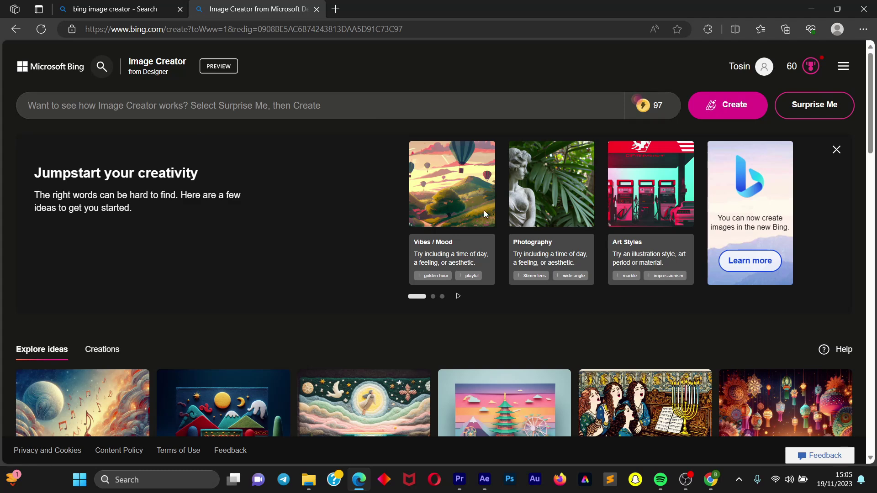
scroll(500, 226, "down", 3)
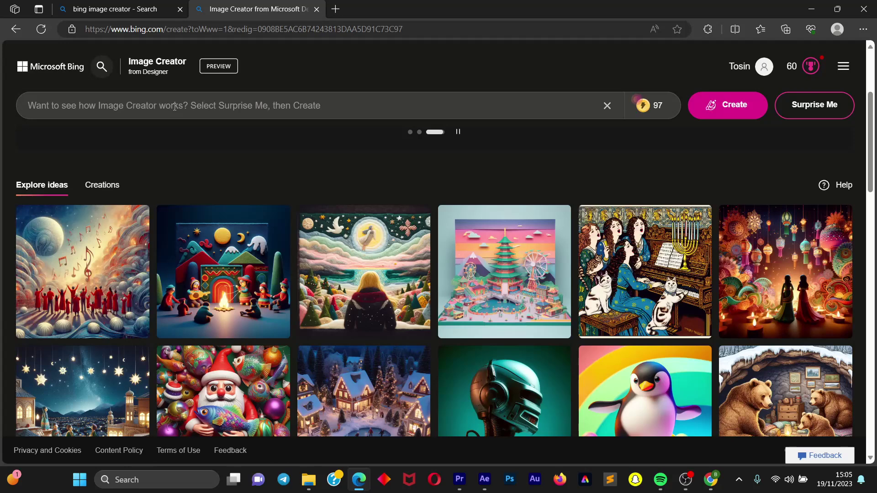
type("a man ")
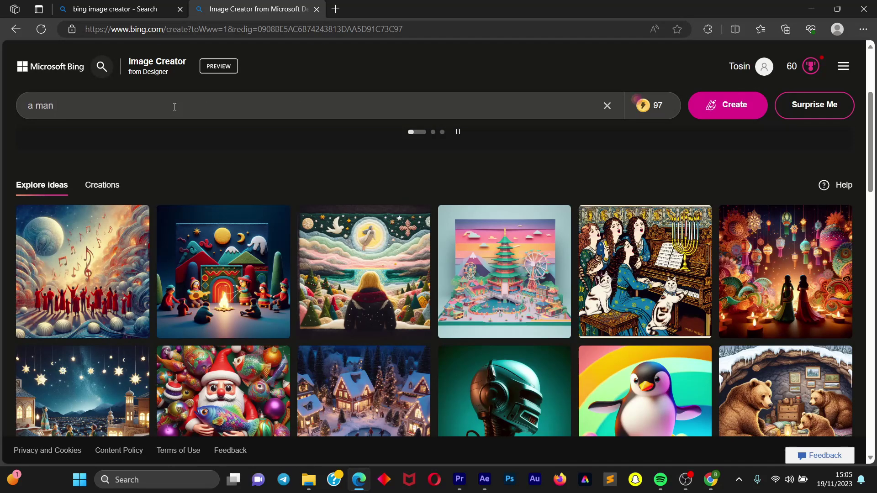
type("climbing a mou")
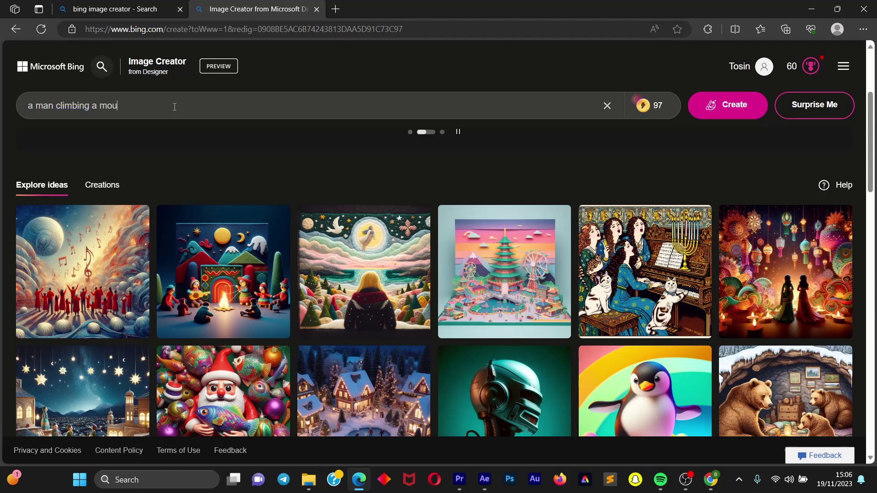
type("ntain looking a")
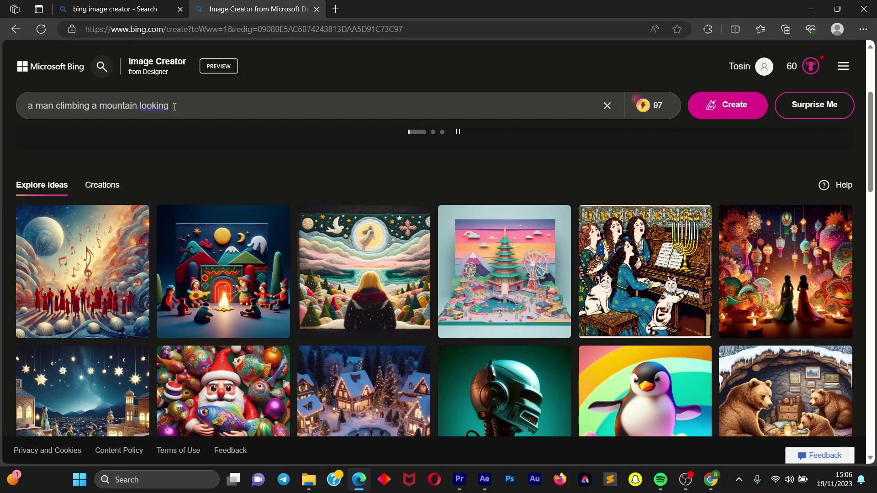
type("t the sun")
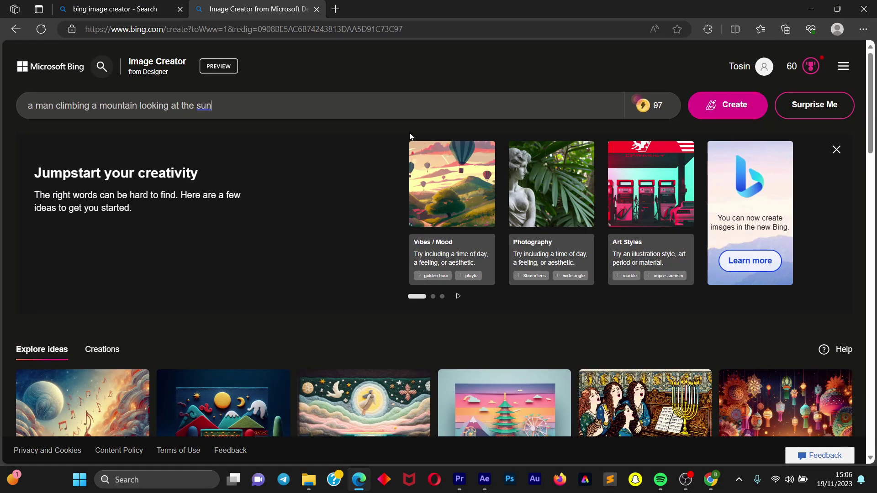
- Create images from the prompt and wait for the four sunset climber results
left_click(698, 110)
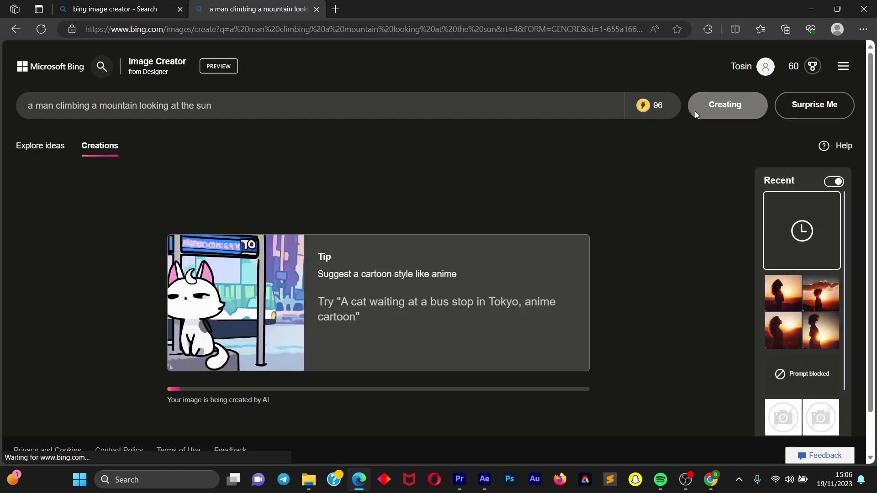
scroll(594, 272, "down", 1)
scroll(594, 272, "up", 1)
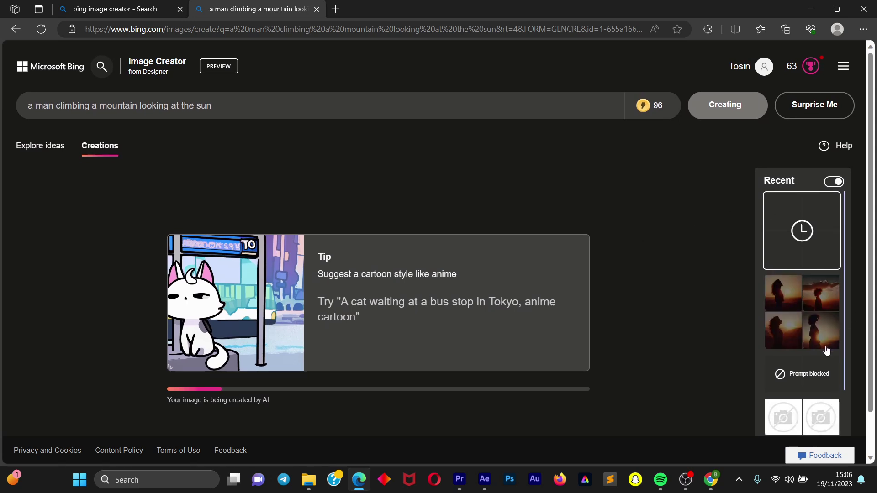
scroll(807, 322, "down", 2)
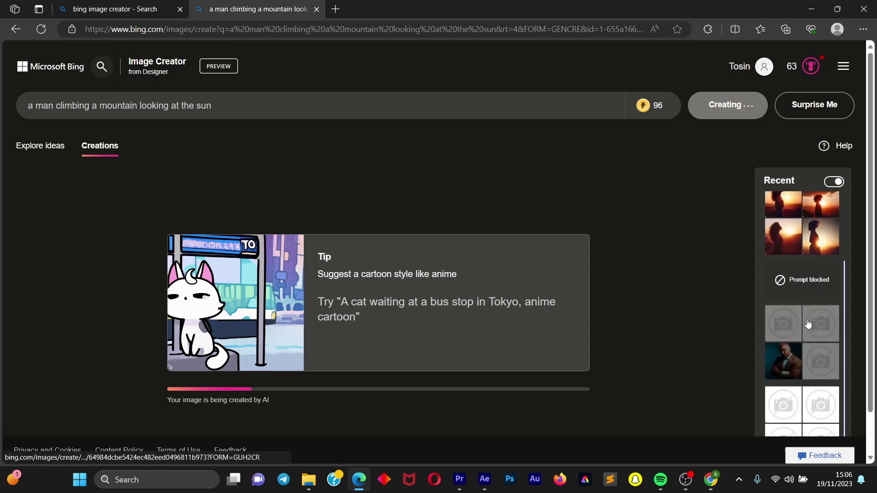
scroll(808, 322, "up", 1)
scroll(808, 323, "down", 1)
scroll(808, 323, "up", 2)
scroll(808, 323, "down", 2)
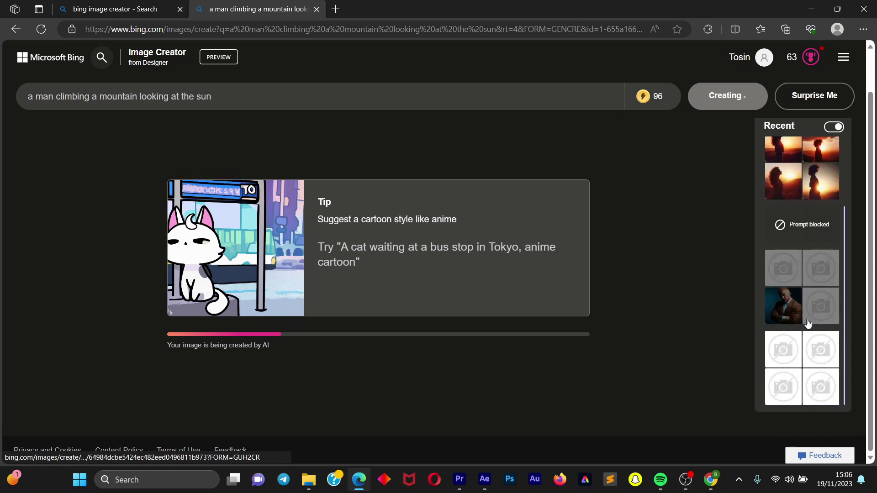
scroll(807, 319, "down", 1)
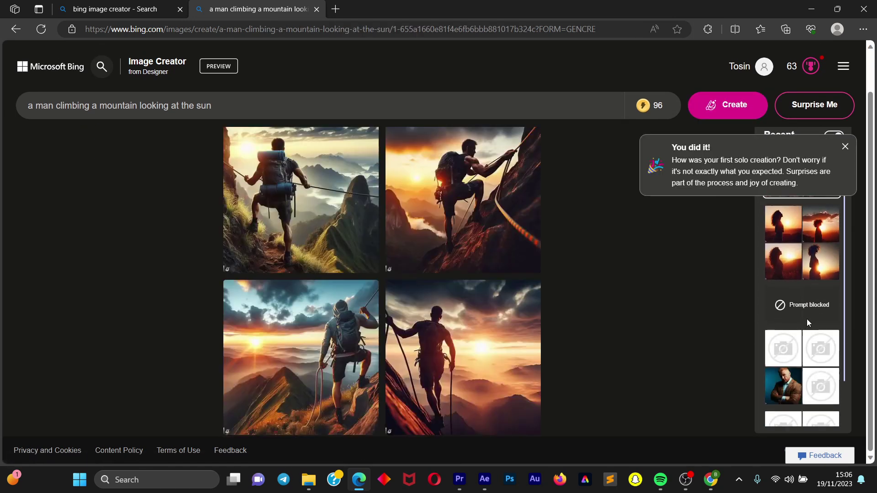
scroll(807, 318, "up", 1)
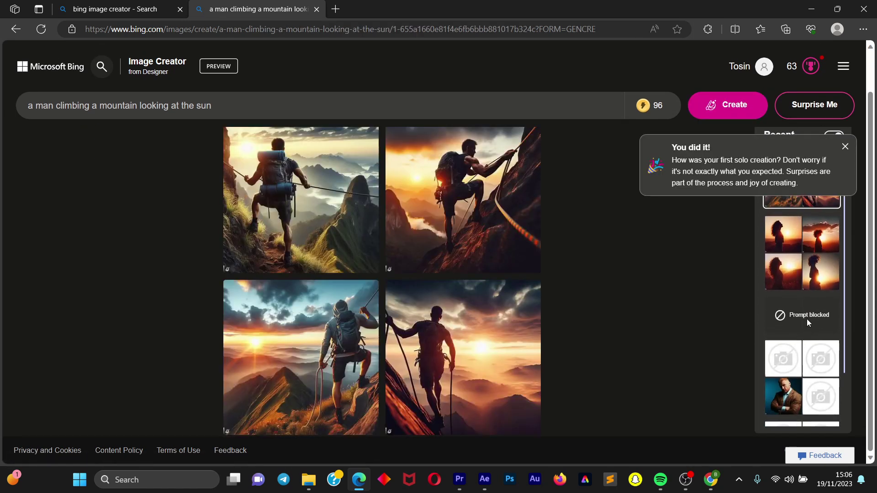
- Close the 'You did it!' congratulations toast and review the four results
left_click(846, 147)
scroll(823, 192, "up", 1)
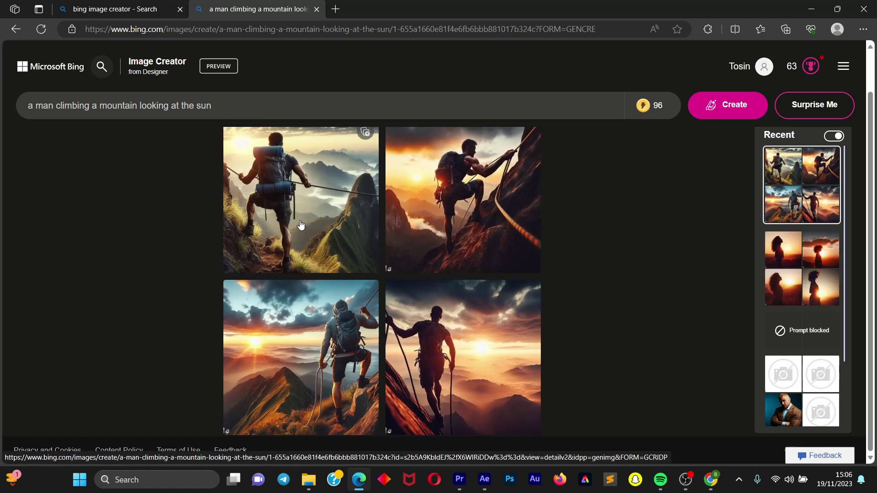
scroll(324, 216, "up", 1)
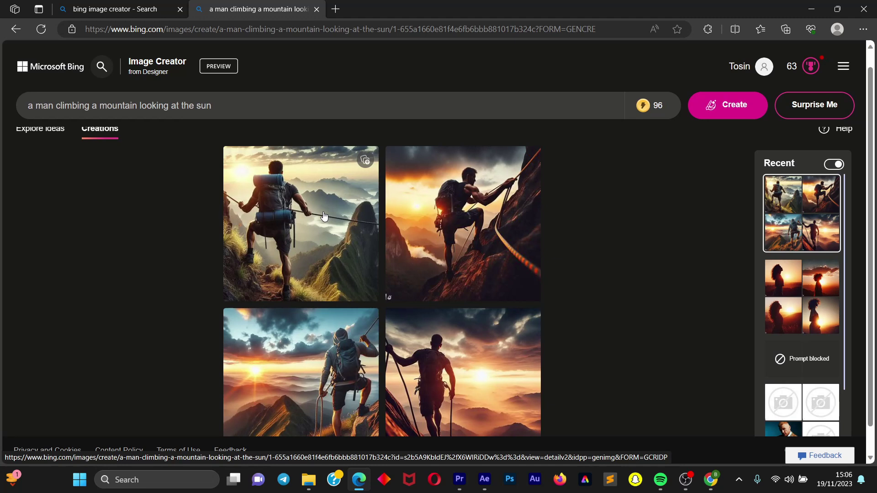
scroll(324, 216, "down", 1)
scroll(324, 216, "up", 1)
scroll(324, 217, "down", 1)
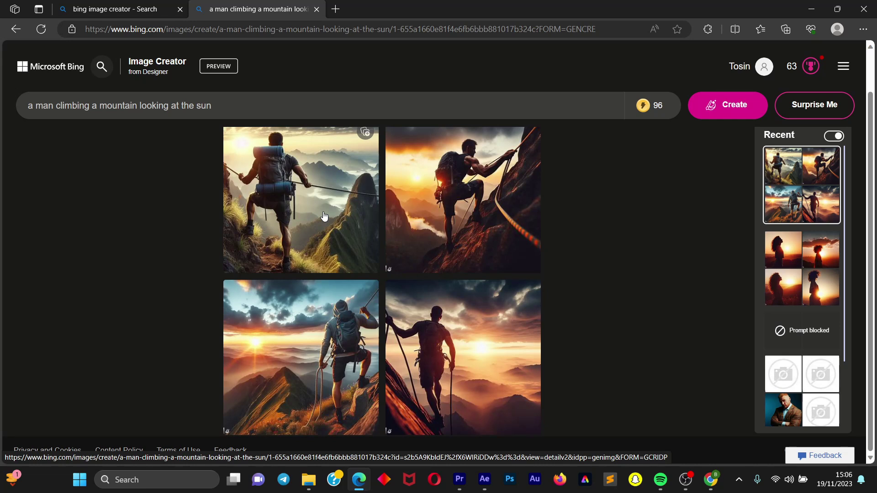
mouse_move(653, 109)
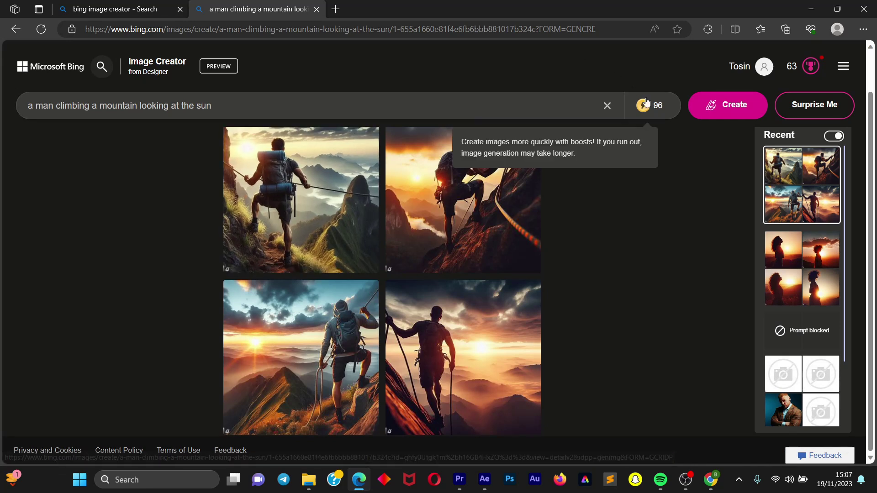
- Open the top-right climber image full size and download it as a 1024 × 1024 jpg
left_click(458, 221)
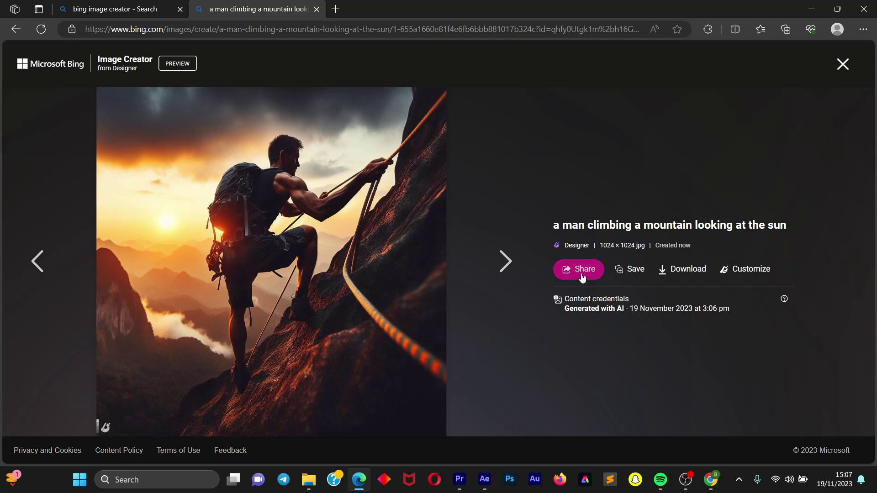
left_click(630, 268)
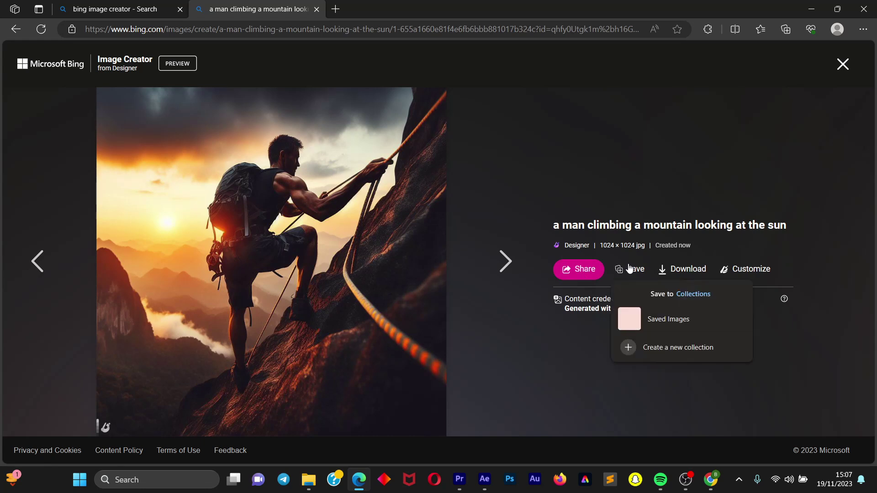
left_click(664, 269)
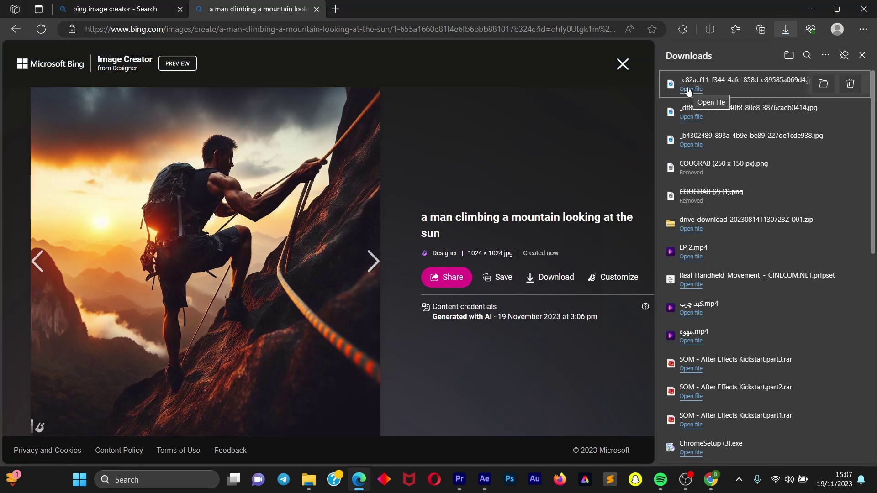
- View the downloaded jpg in Photos, minimize it, and close the image detail view
left_click(689, 90)
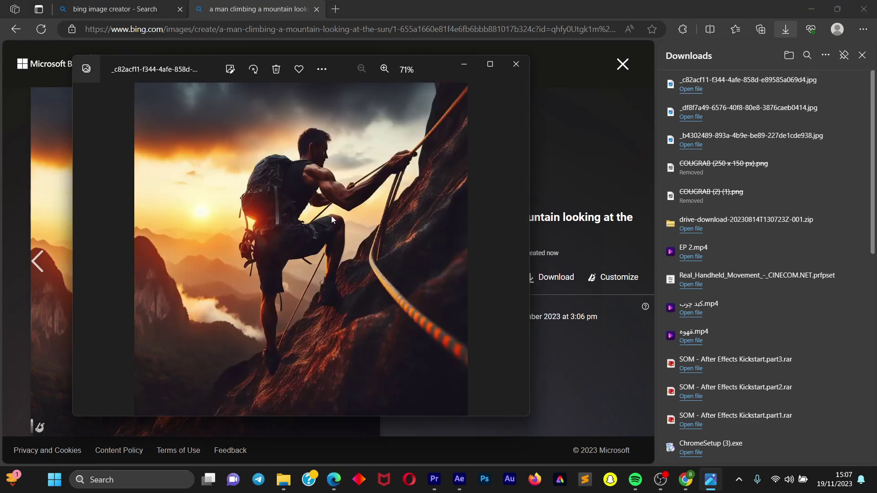
left_click(464, 72)
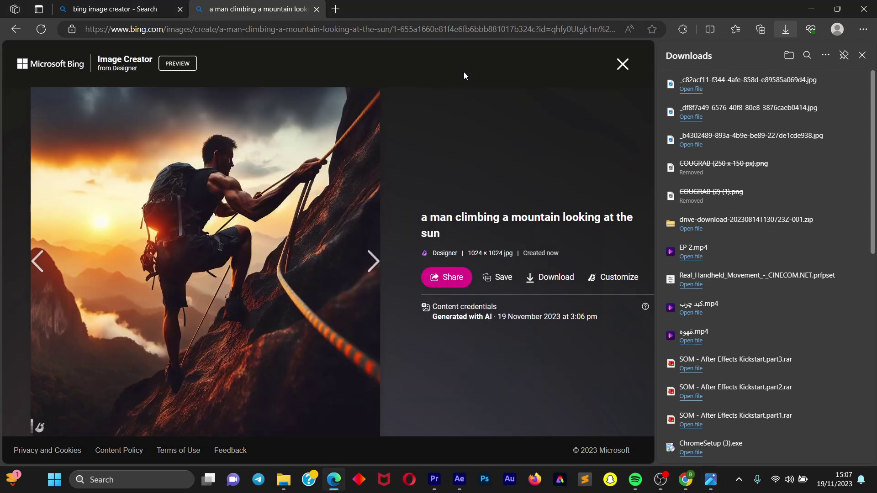
left_click(623, 66)
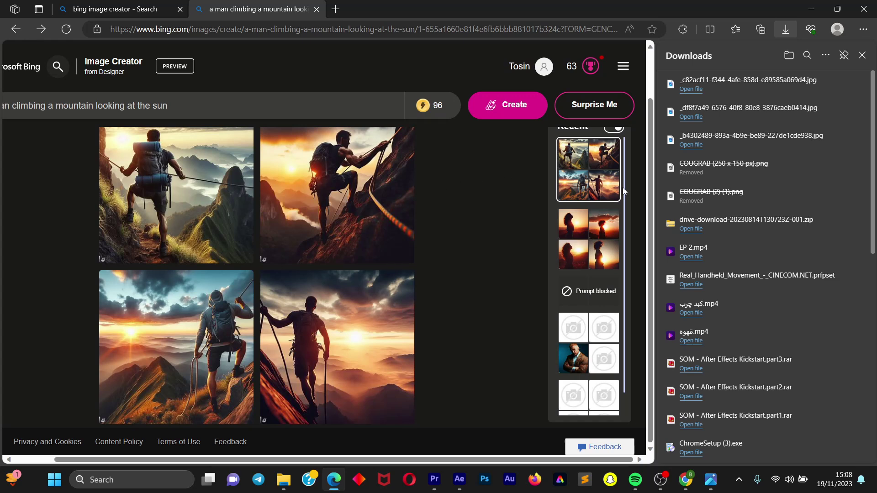
scroll(398, 264, "left", 1)
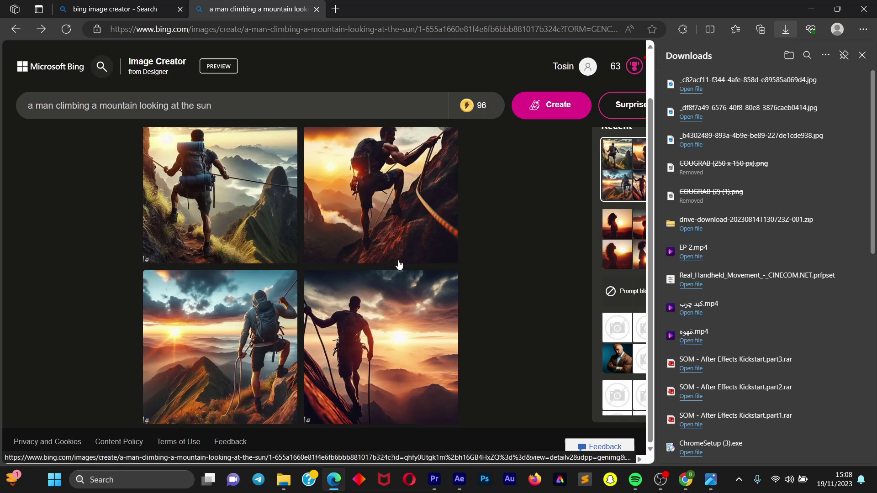
scroll(399, 264, "down", 1)
scroll(398, 264, "up", 1)
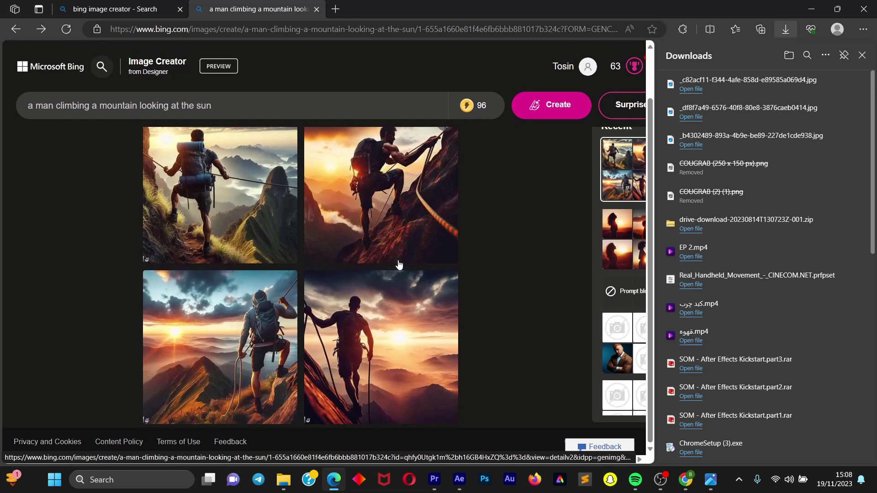